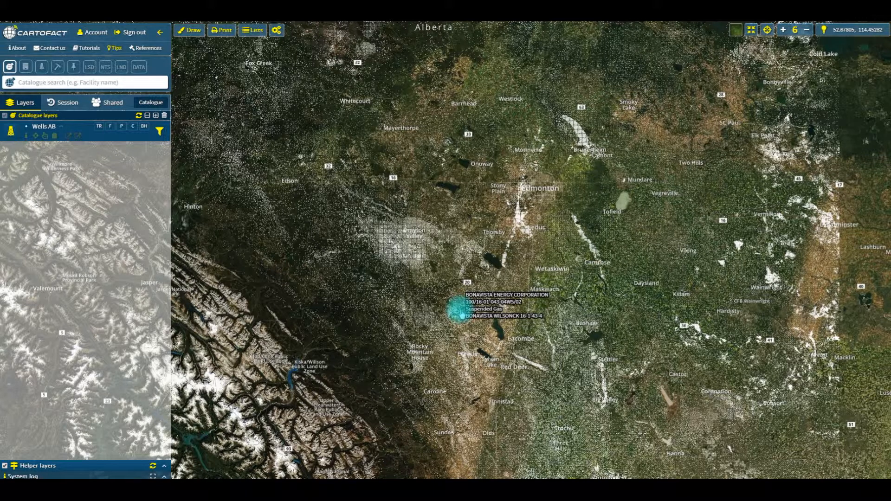
drag(461, 315, 490, 347)
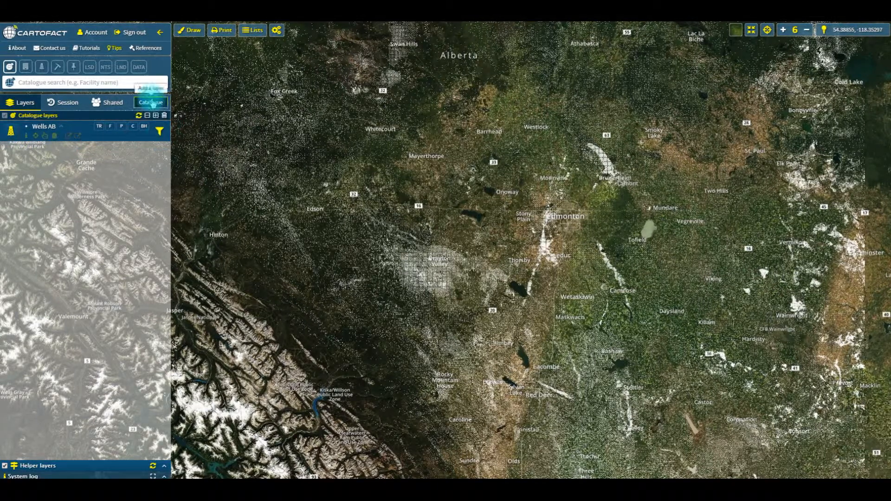
click(151, 101)
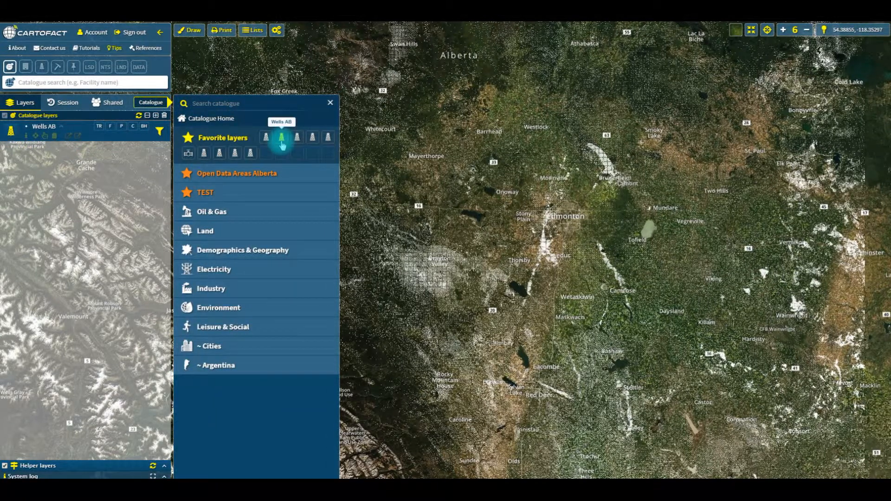
click(331, 103)
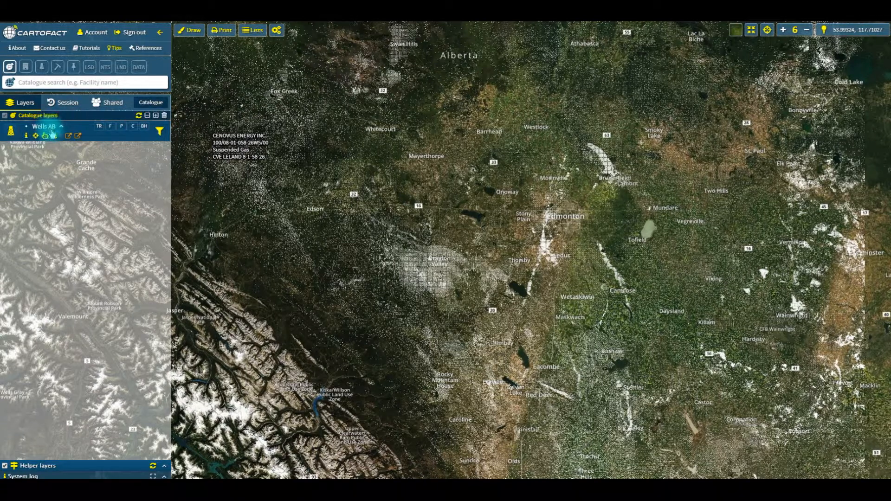
Filter the Wells AB layer by Projected Formation with the value DUVERNAY FM and process the filter.
click(157, 133)
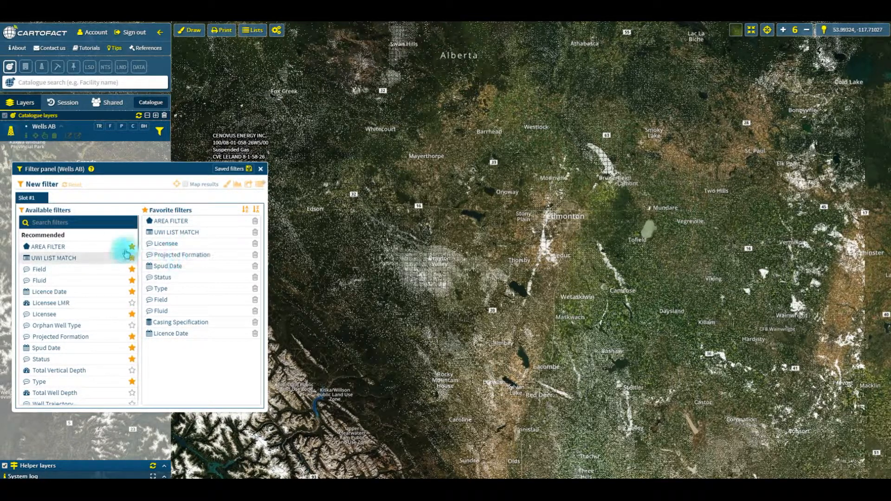
drag(140, 239, 187, 259)
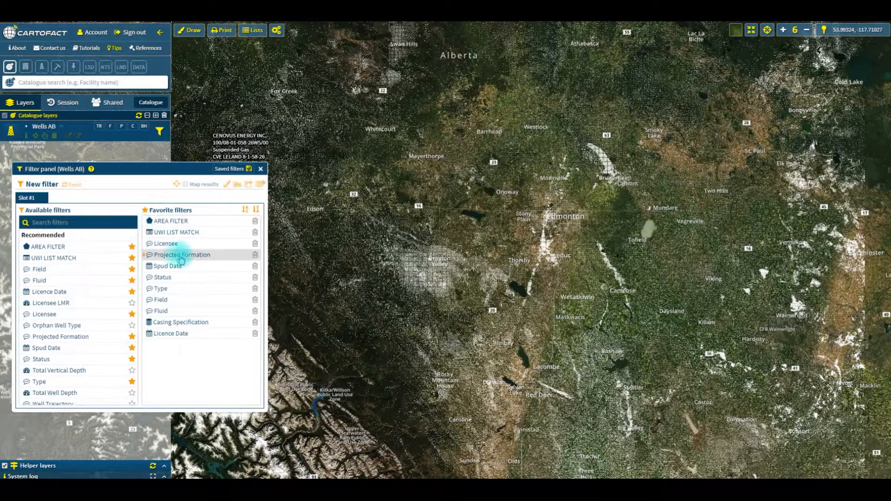
click(179, 256)
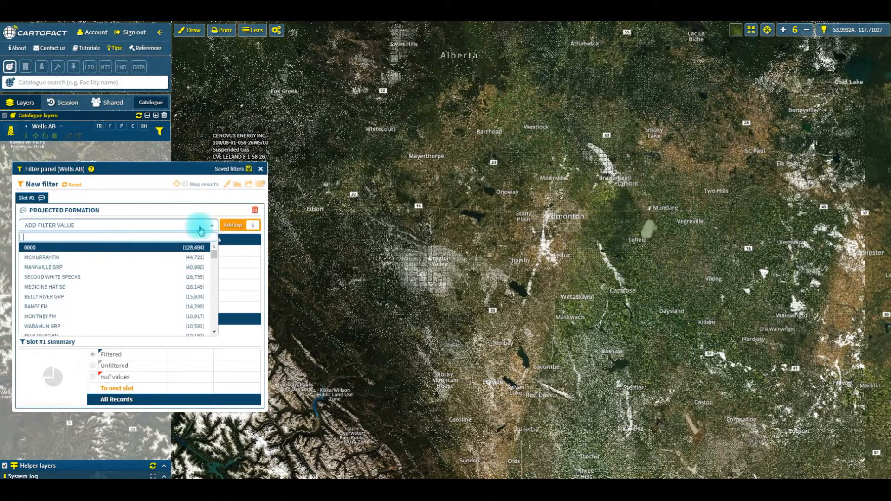
text(duv)
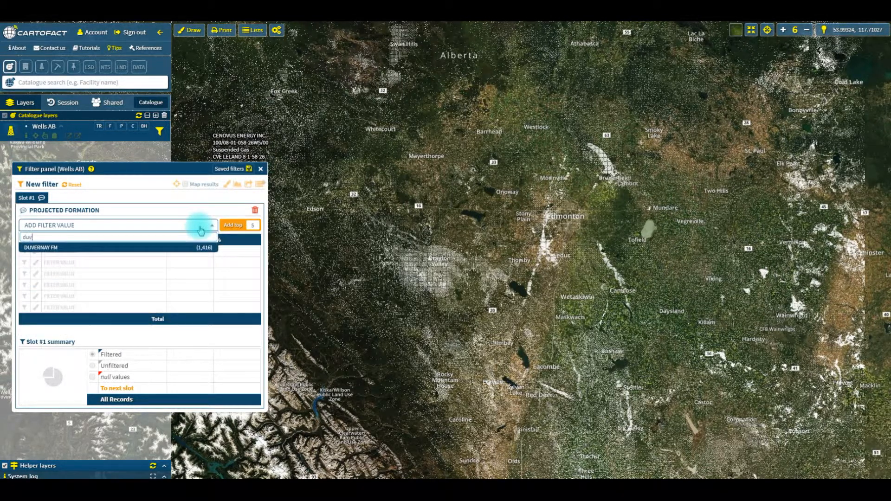
click(144, 249)
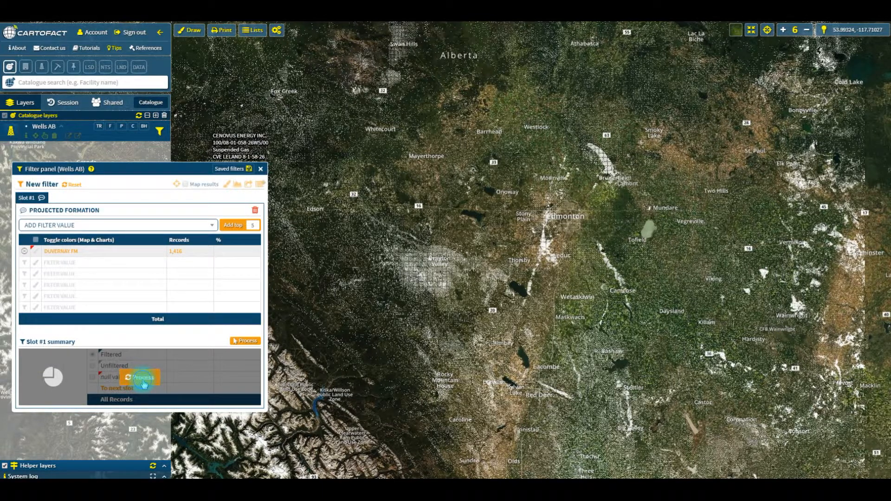
click(144, 384)
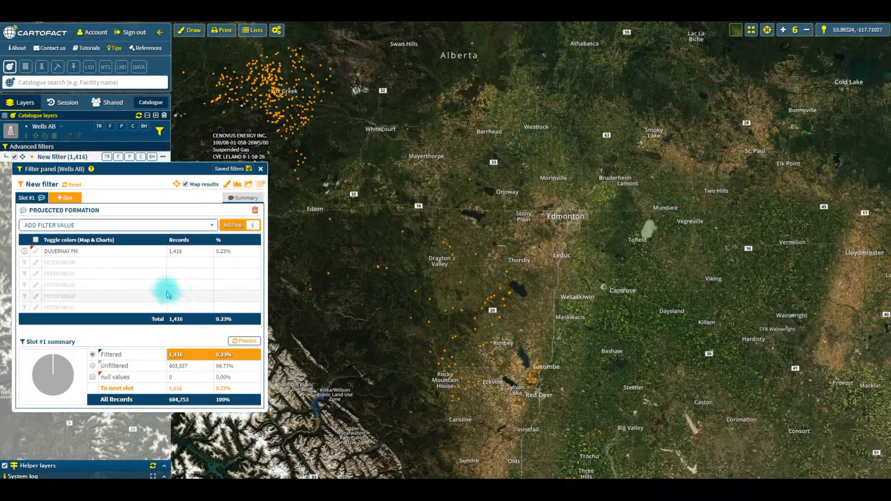
Add a second filter slot to the Wells AB filter and make it an Area Filter.
drag(439, 220, 513, 254)
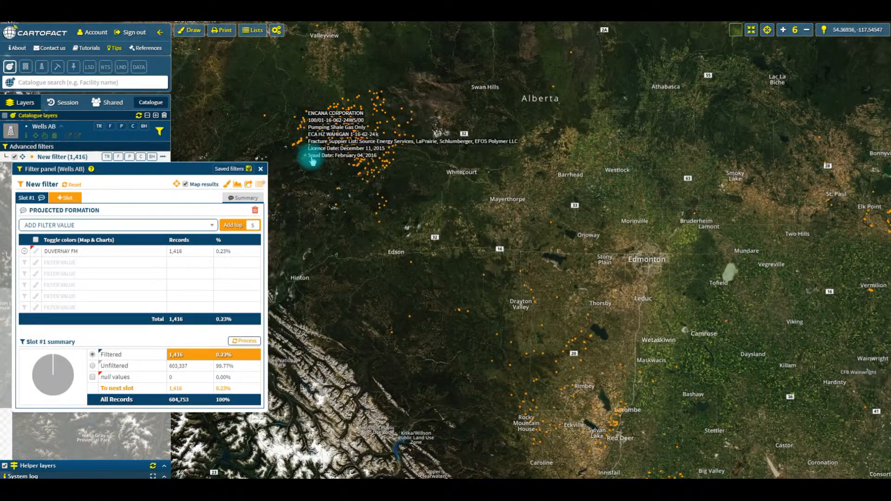
drag(553, 311, 489, 185)
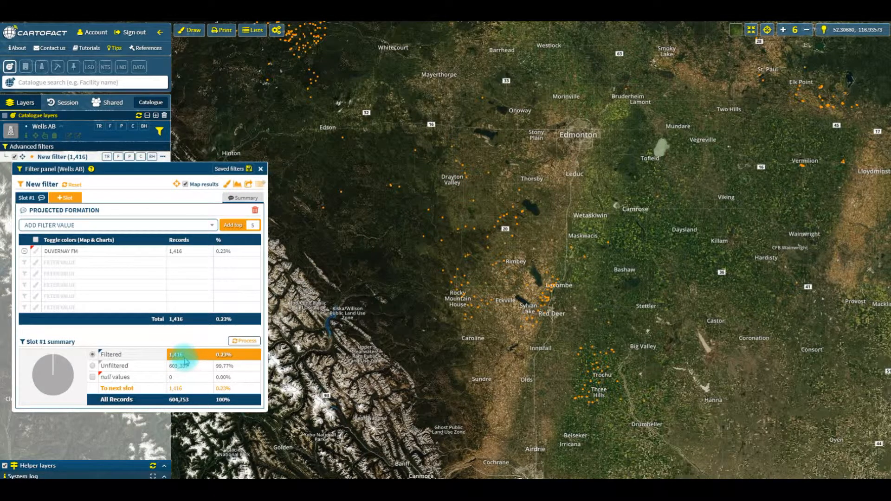
click(71, 204)
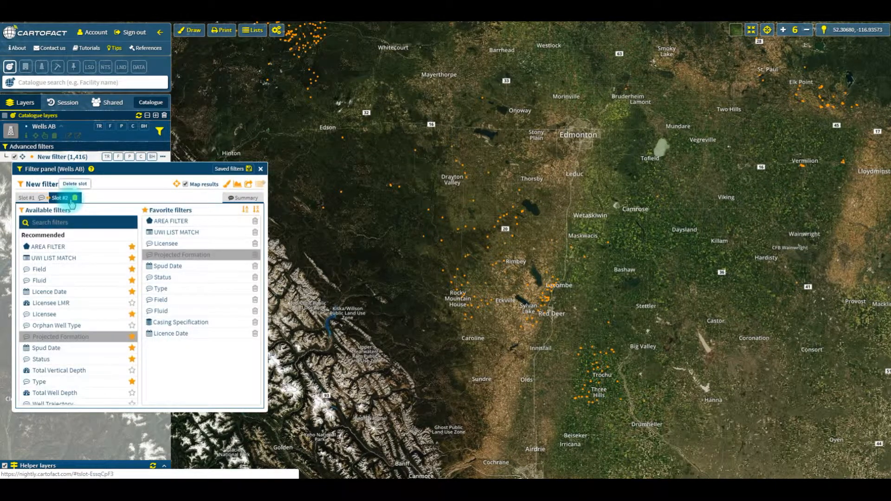
click(60, 249)
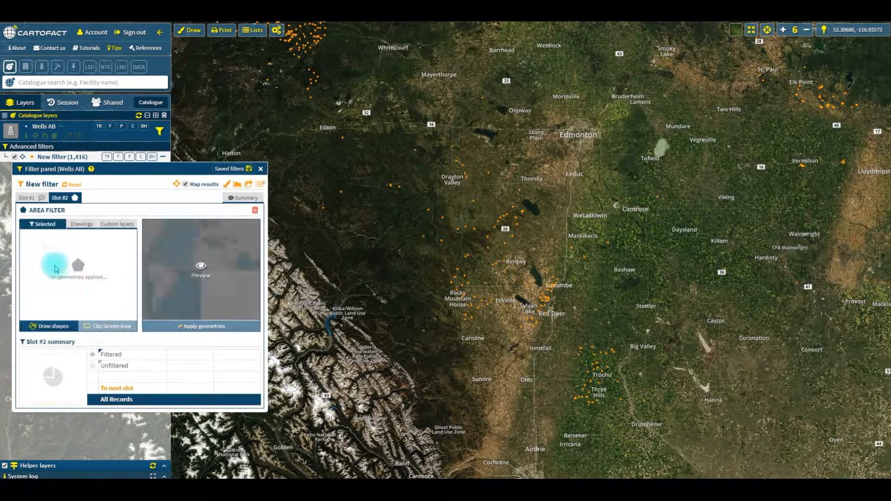
Draw a four-sided filter area of about 96,000 km² spanning from Edson to the Calgary region, apply its geometry and process the slot.
click(50, 326)
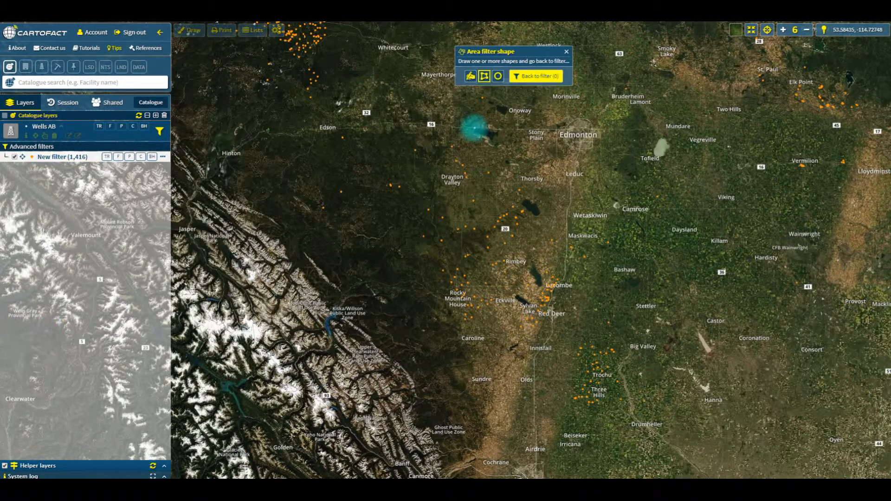
click(315, 126)
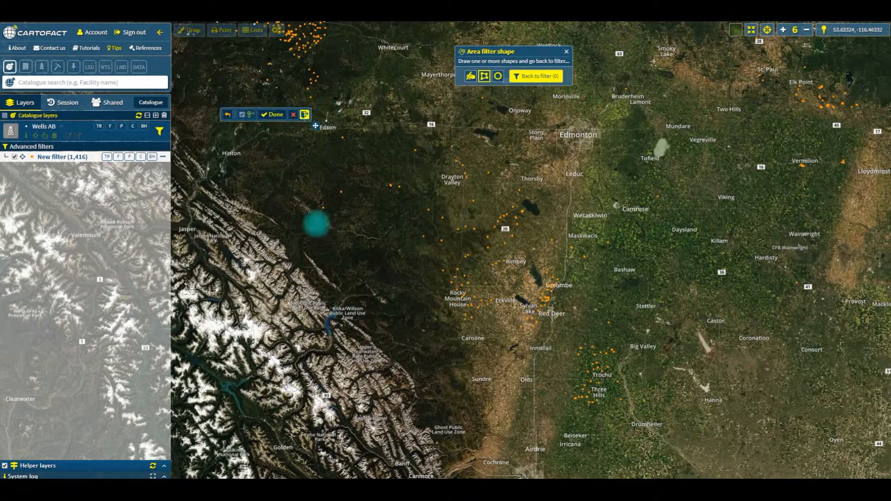
click(330, 457)
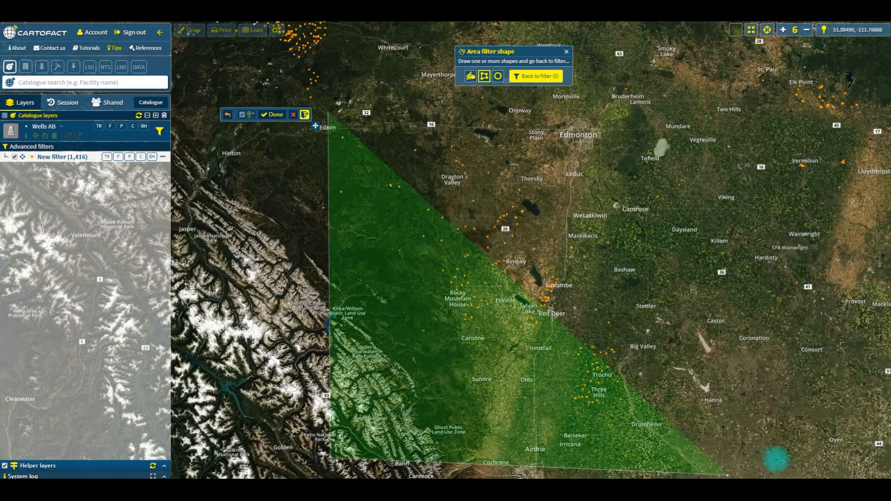
click(782, 446)
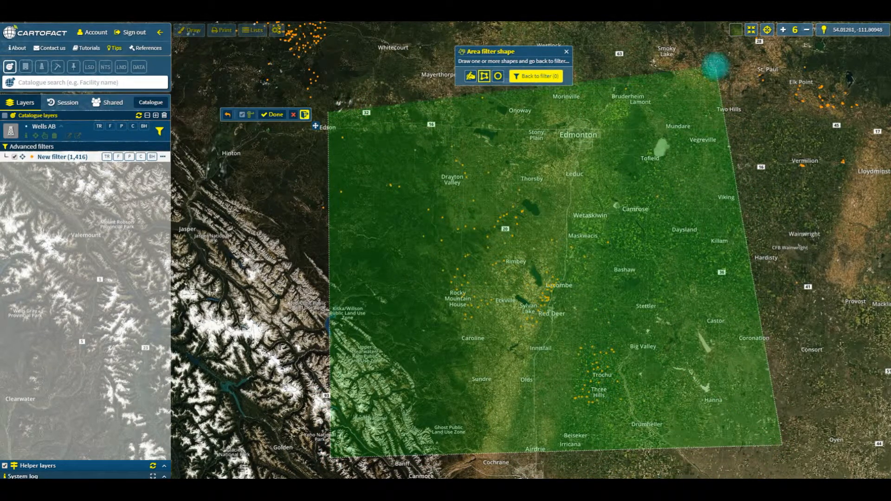
double_click(716, 66)
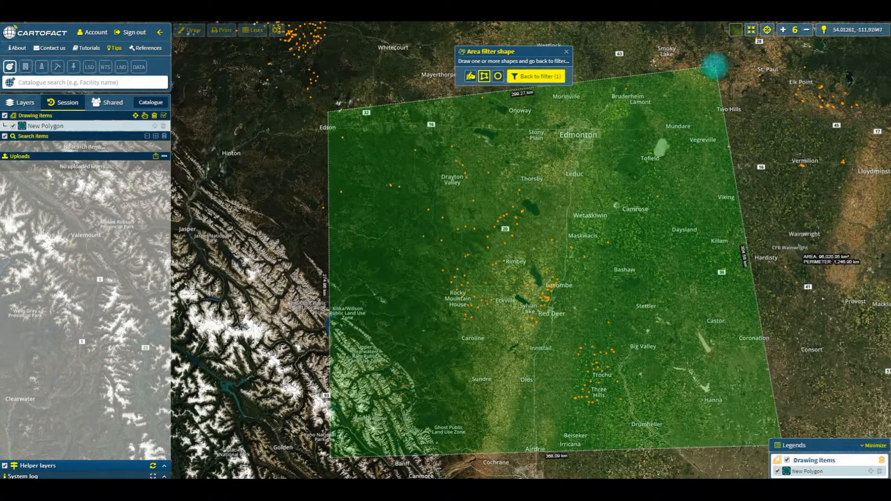
click(544, 85)
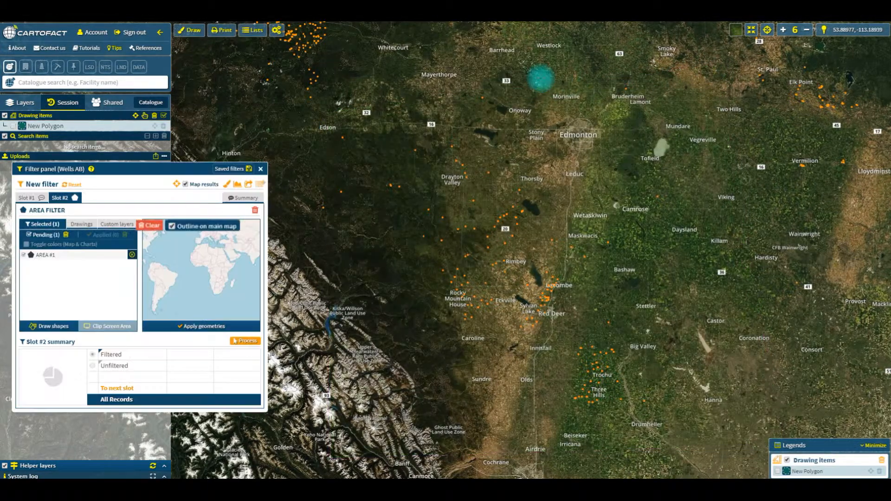
click(239, 325)
click(239, 342)
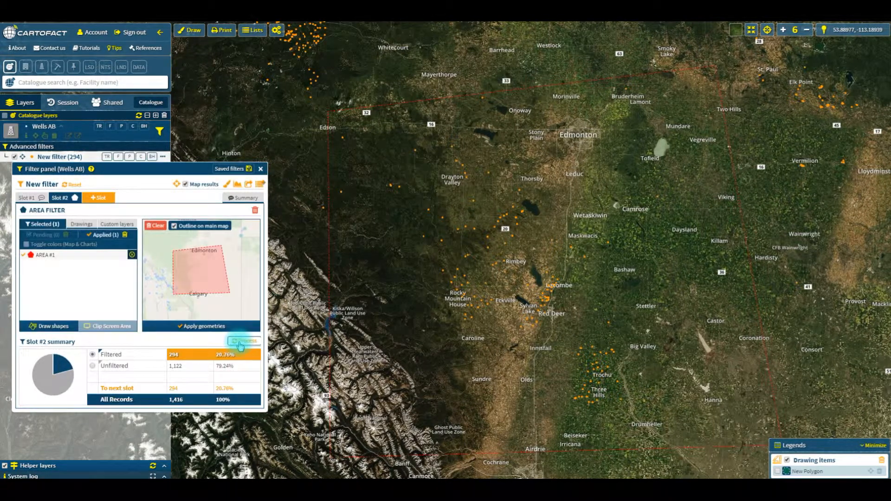
Add a Spud Date filter in a third slot and limit it to the last 6 months.
drag(442, 368, 427, 328)
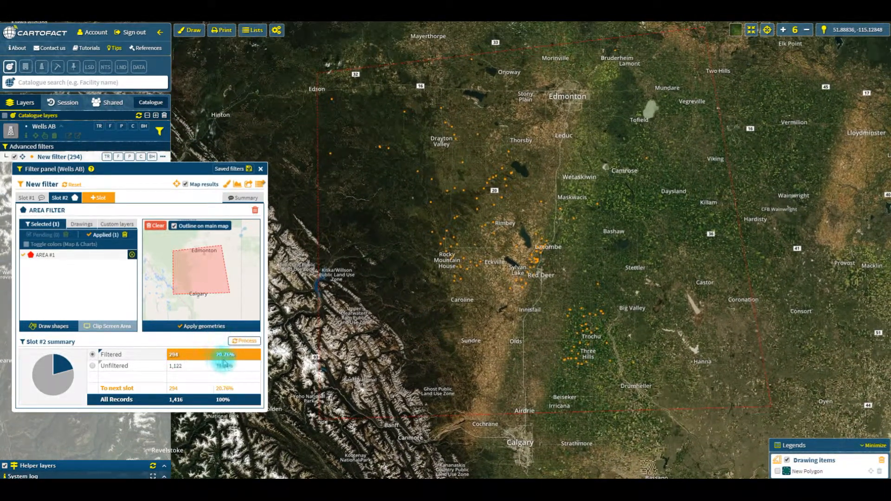
click(103, 198)
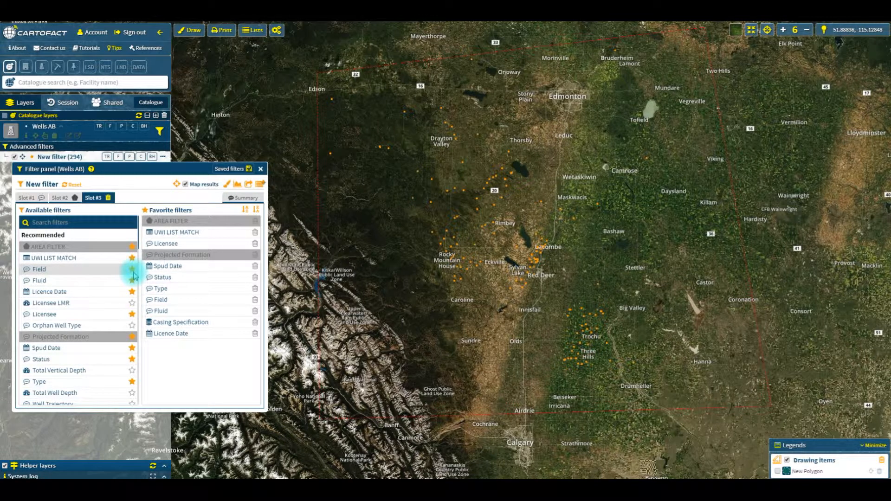
click(168, 266)
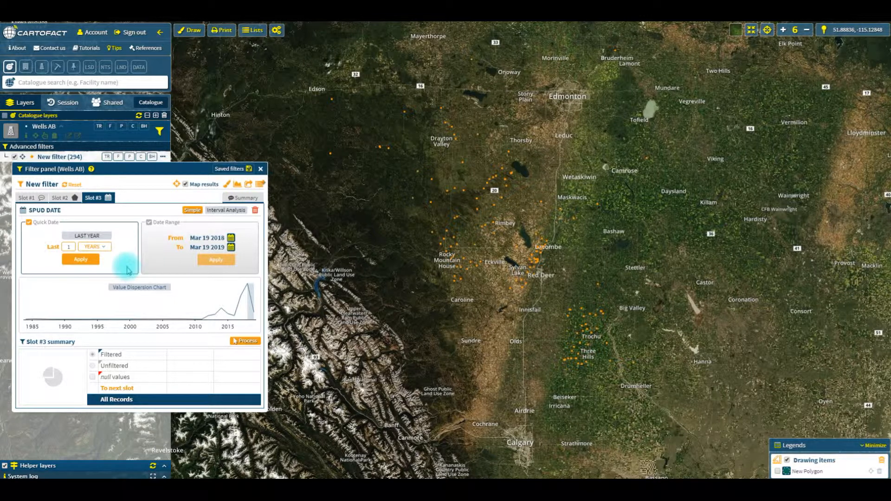
click(92, 260)
click(101, 247)
click(94, 263)
double_click(70, 247)
text(6)
click(81, 259)
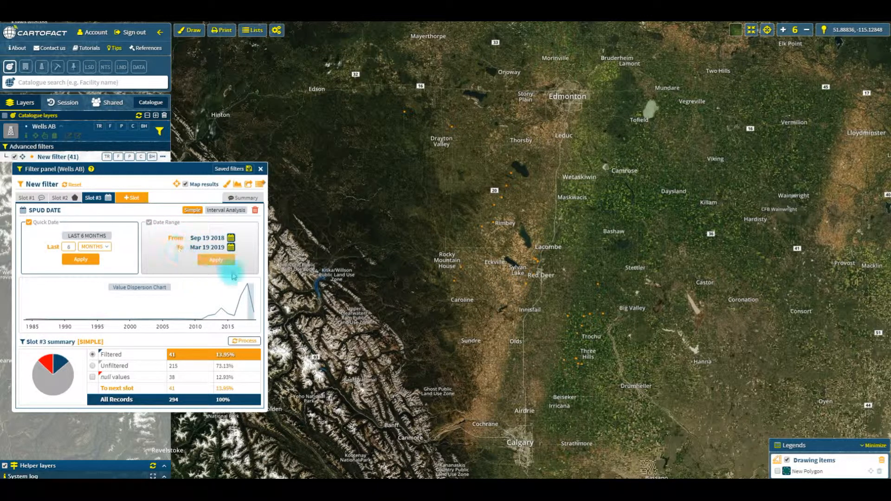
Keep the Spud Date filter in Simple mode and apply a quick date range of the last 12 months.
click(221, 211)
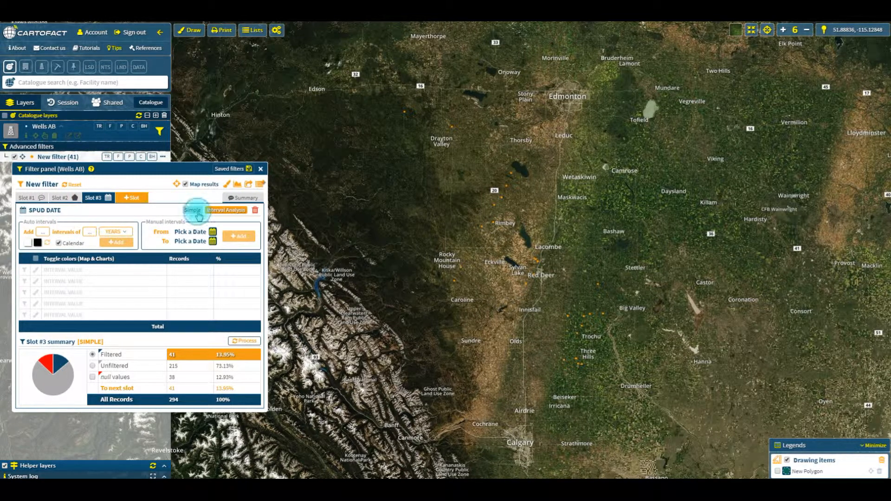
click(193, 210)
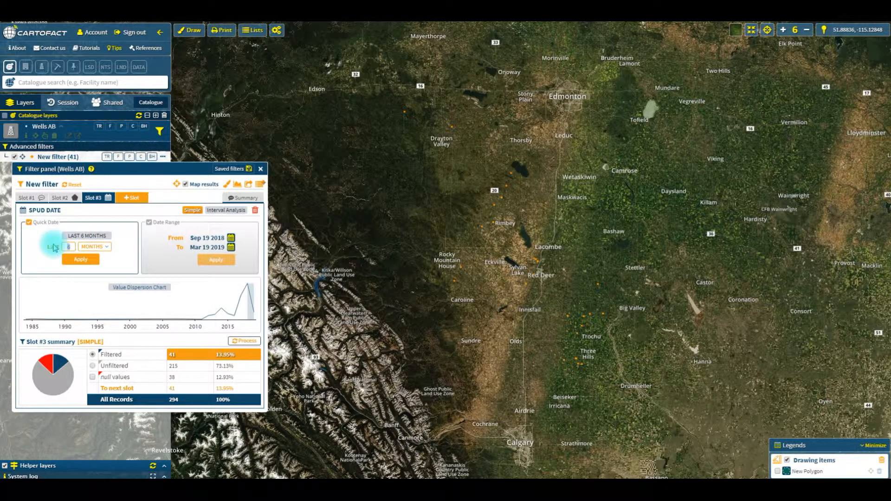
click(79, 259)
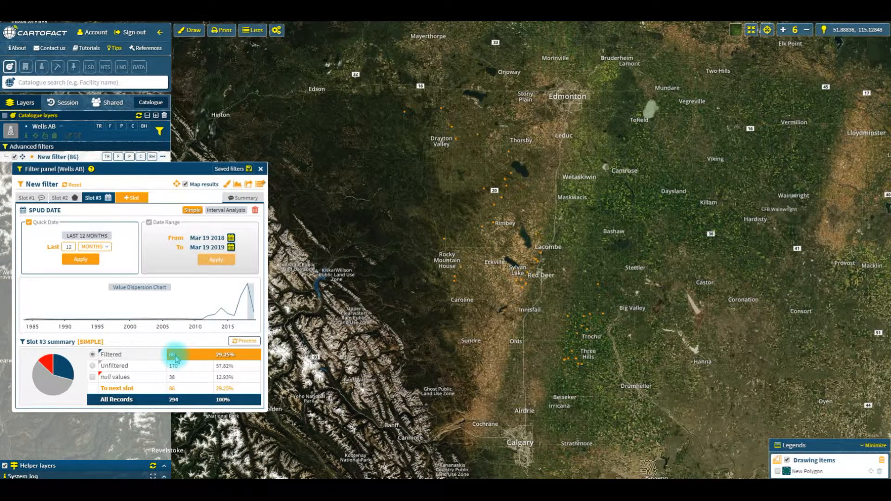
drag(446, 364, 444, 369)
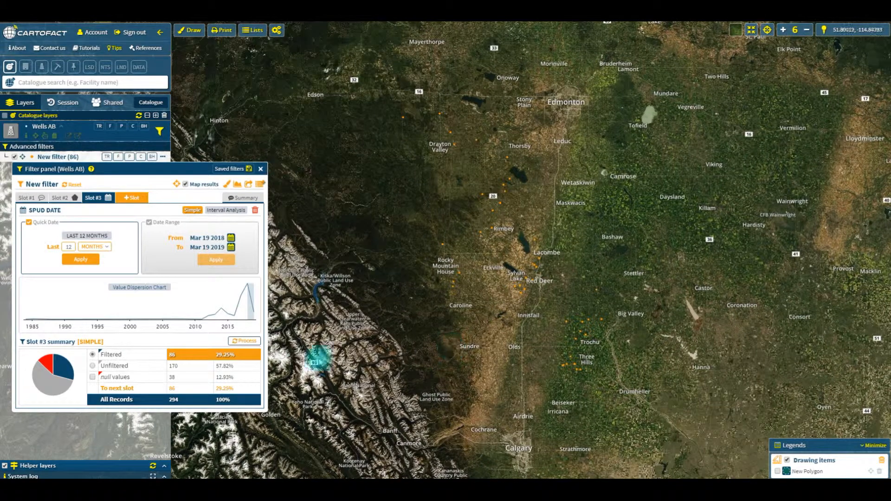
mouse_move(454, 292)
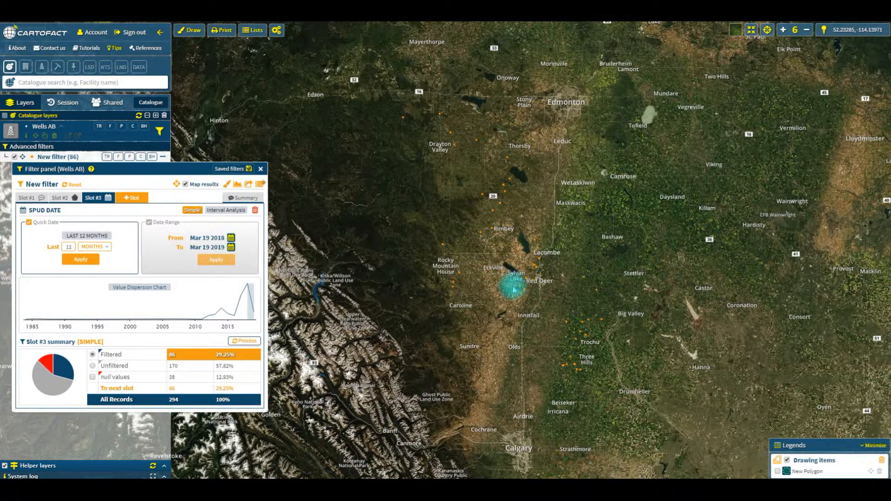
mouse_move(517, 293)
mouse_move(584, 335)
drag(570, 308, 570, 318)
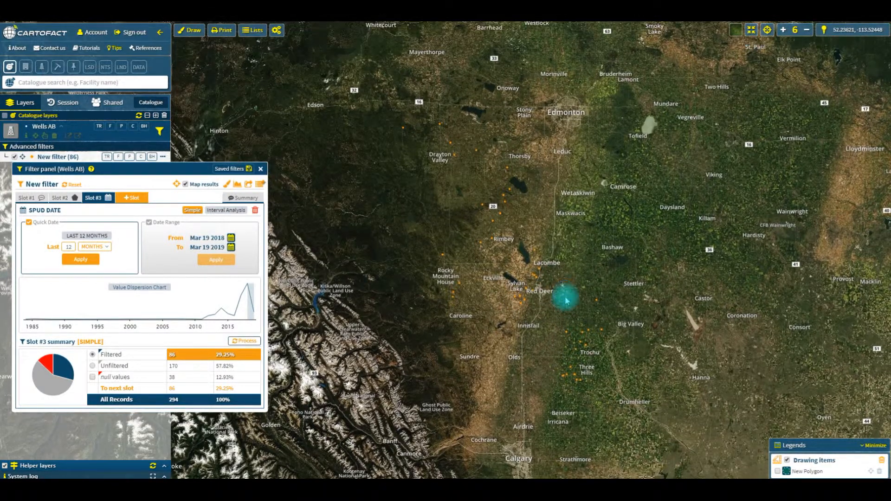
Add a Licensee filter in a fourth slot of the Wells AB filter and browse its available values.
click(134, 199)
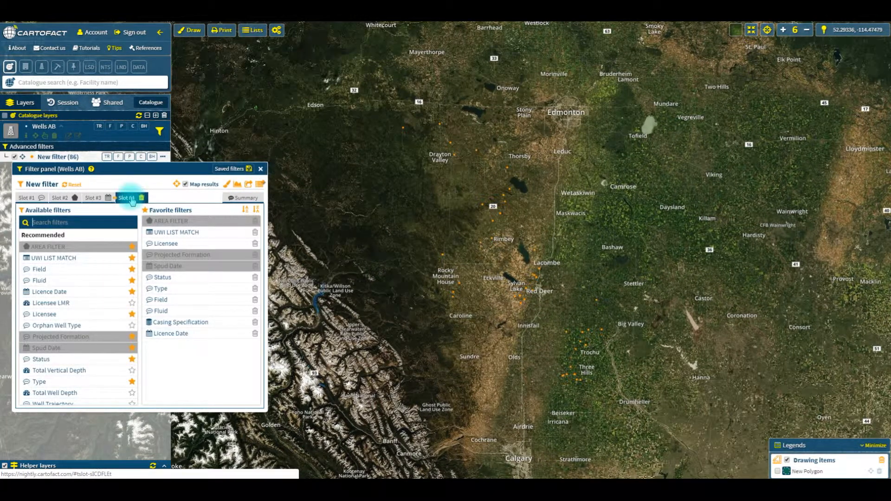
click(194, 244)
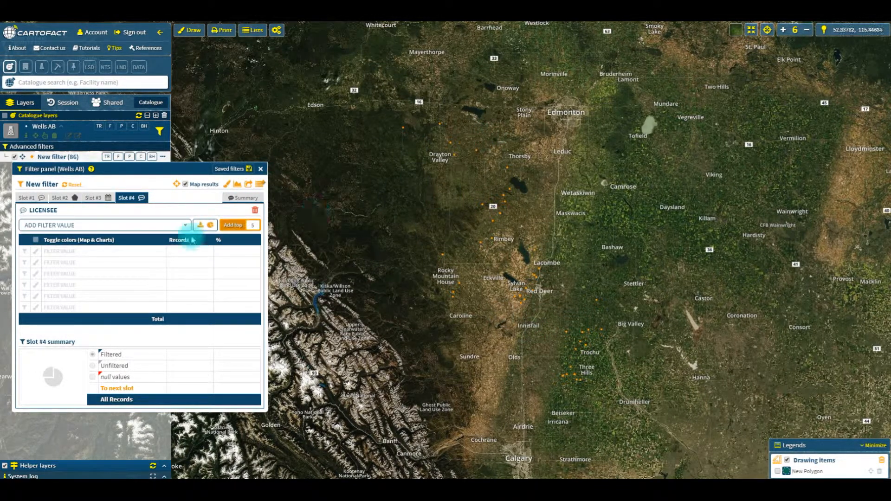
click(181, 226)
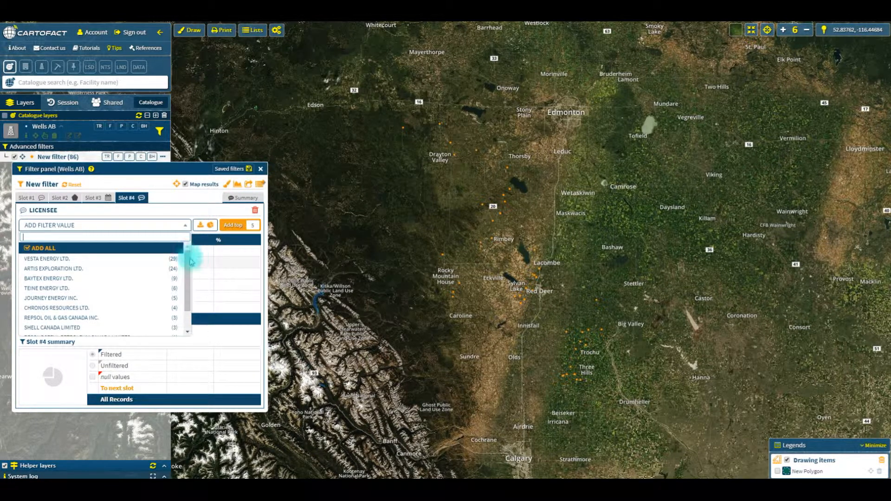
click(161, 269)
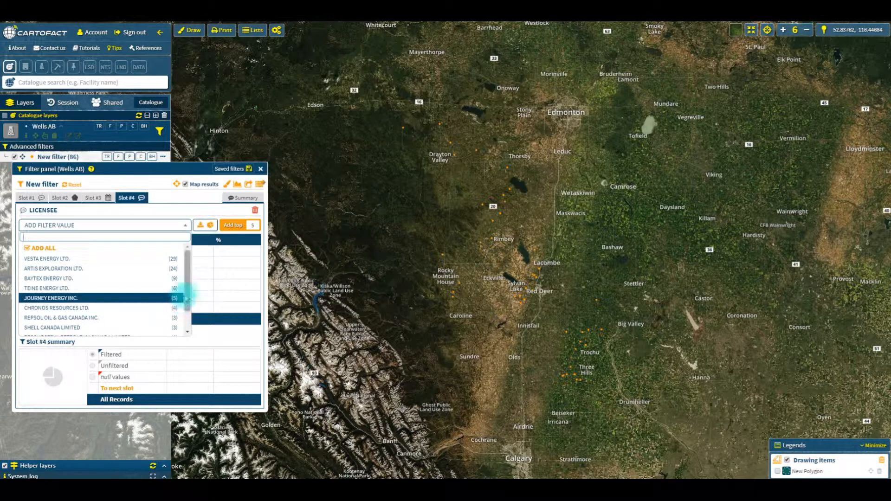
scroll(189, 314, down, 1)
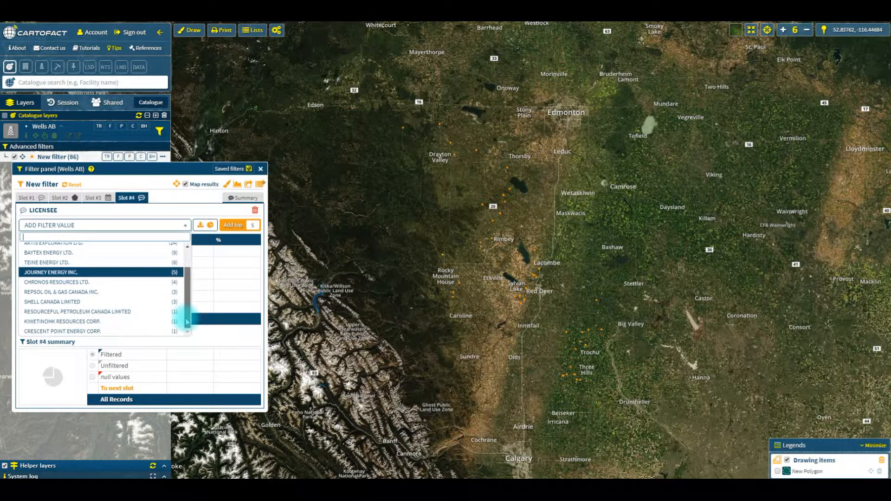
drag(186, 321, 183, 280)
Add the top 10 licensees as filter values and enlarge all their map points to the largest size.
click(253, 226)
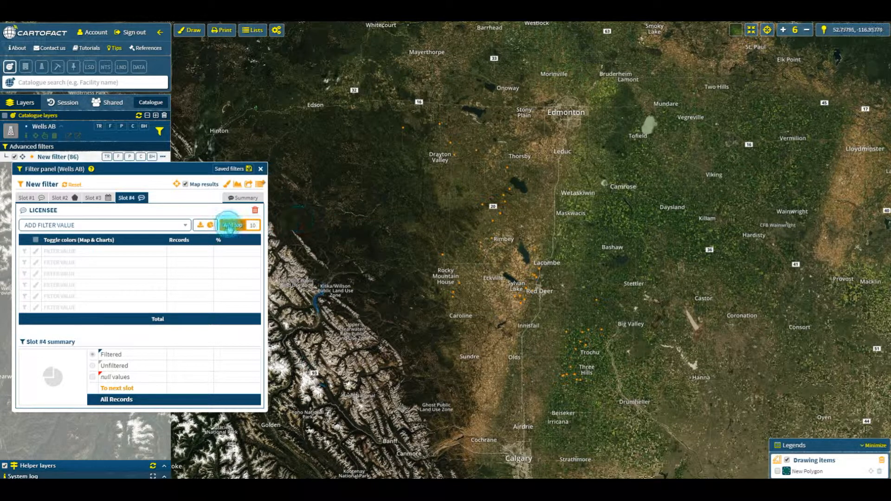
click(231, 226)
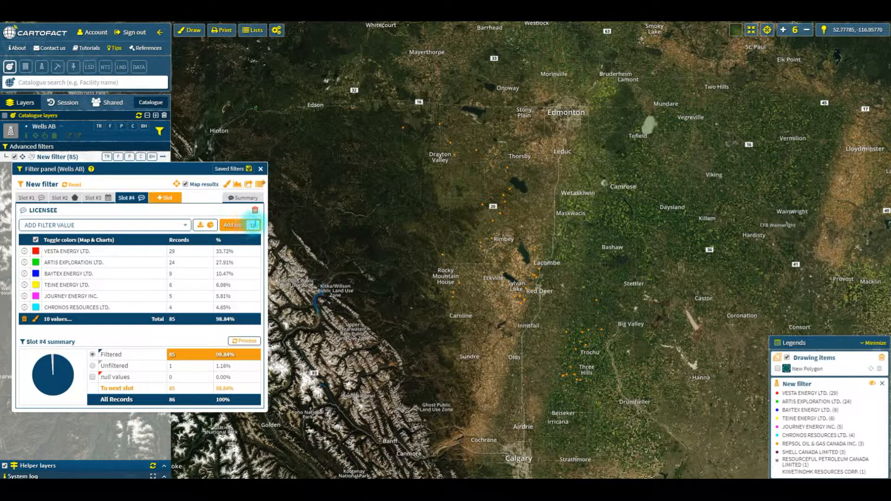
scroll(214, 260, down, 2)
scroll(220, 277, up, 2)
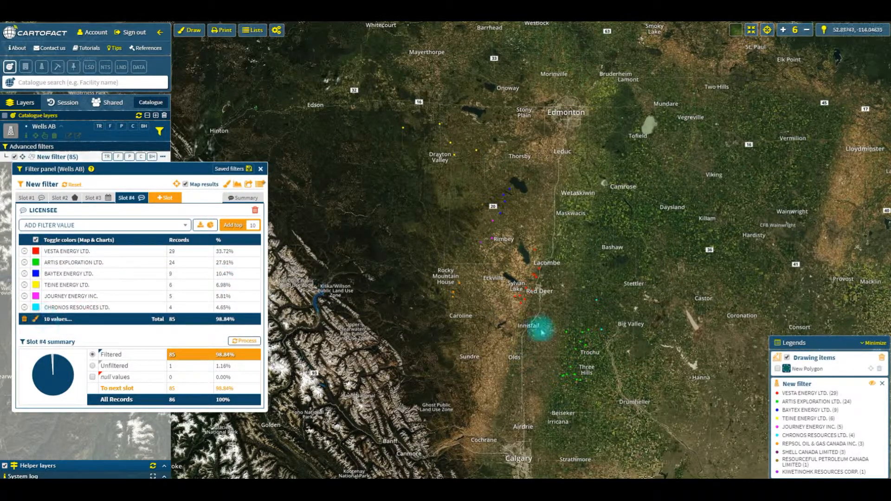
click(36, 320)
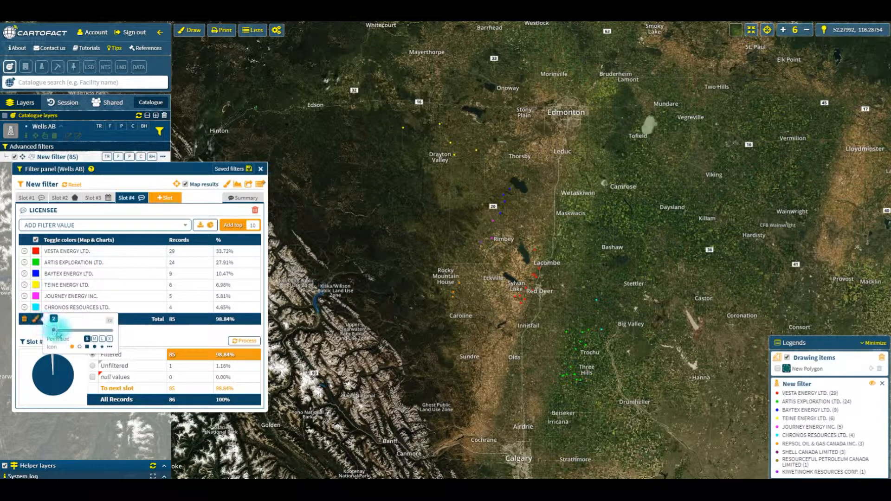
click(108, 340)
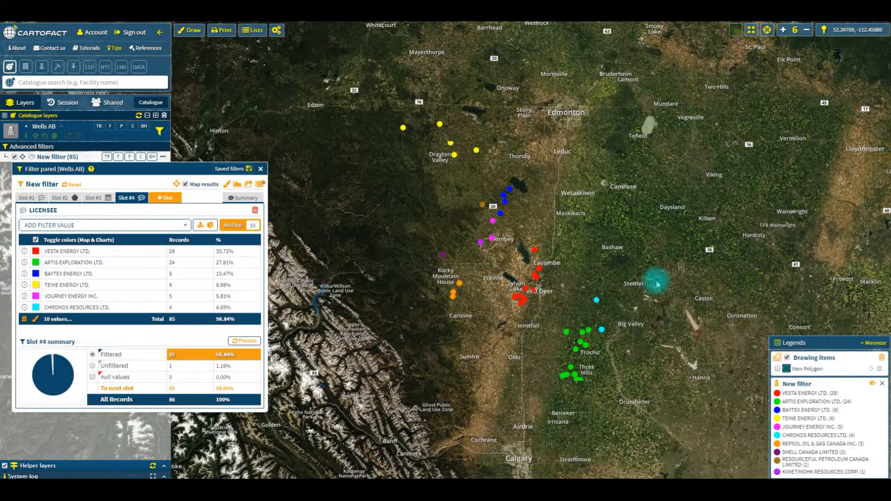
Open the details of the Vesta Energy well 103/04-17-038-28W4/00 near Red Deer and check its main data, including the spud date.
mouse_move(529, 293)
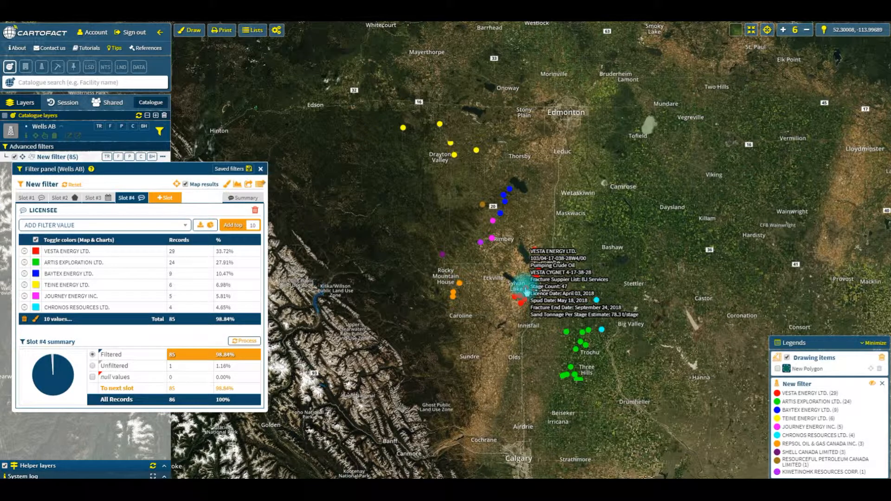
click(526, 292)
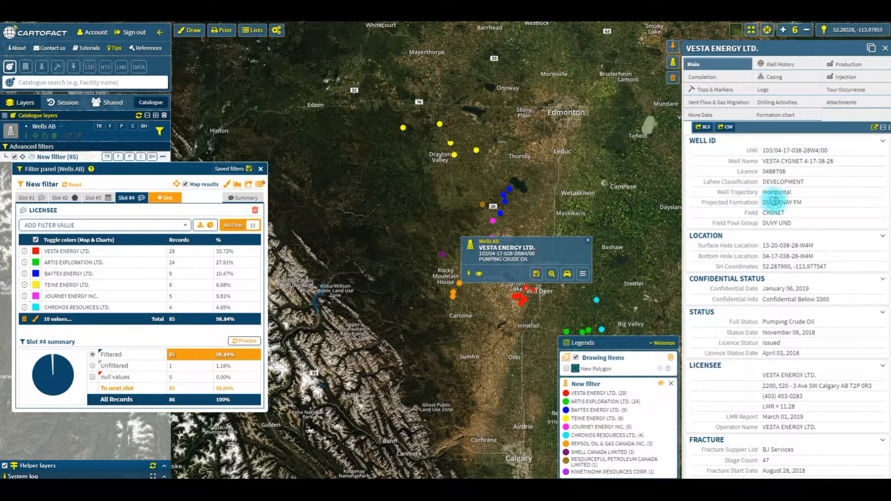
scroll(766, 223, down, 4)
scroll(763, 257, down, 1)
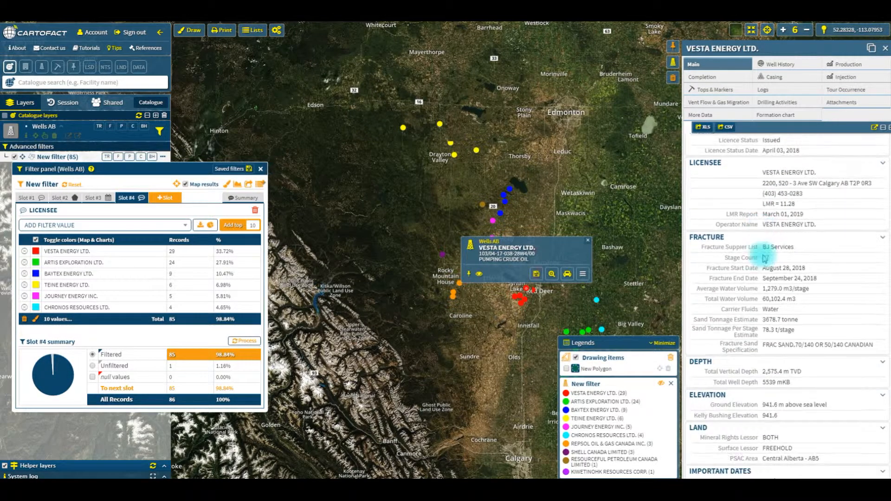
scroll(773, 322, down, 3)
scroll(772, 323, down, 2)
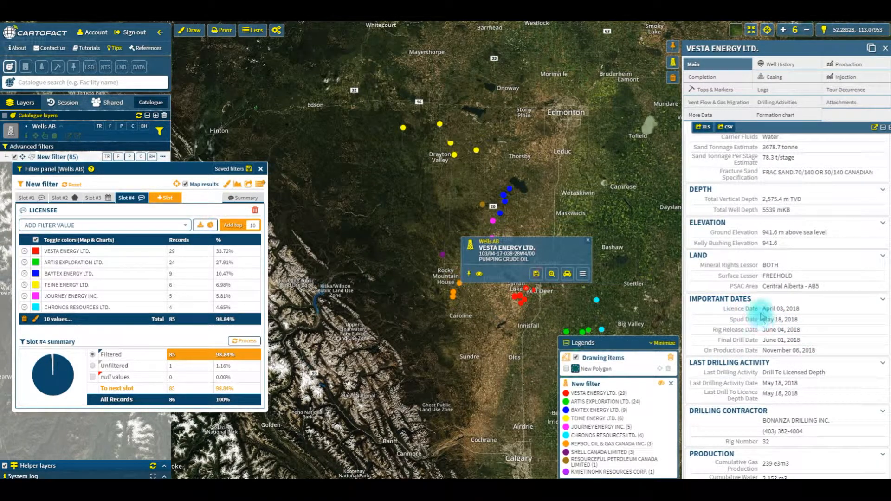
triple_click(776, 319)
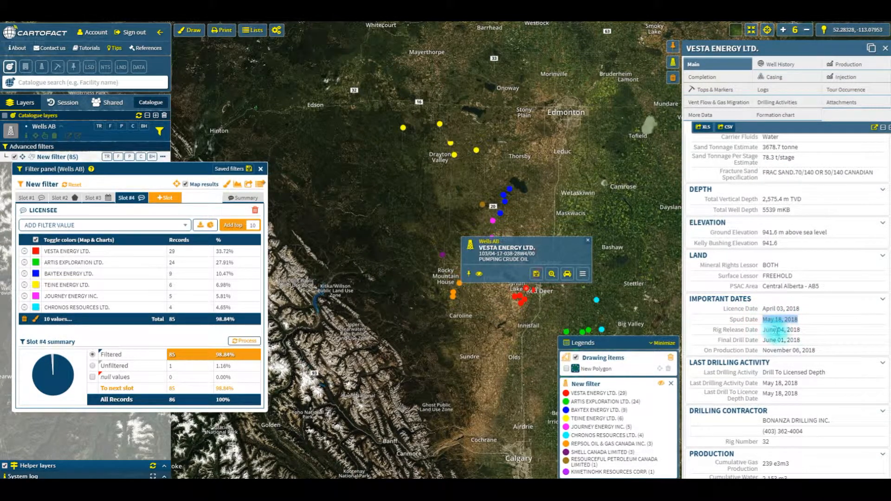
scroll(781, 336, up, 5)
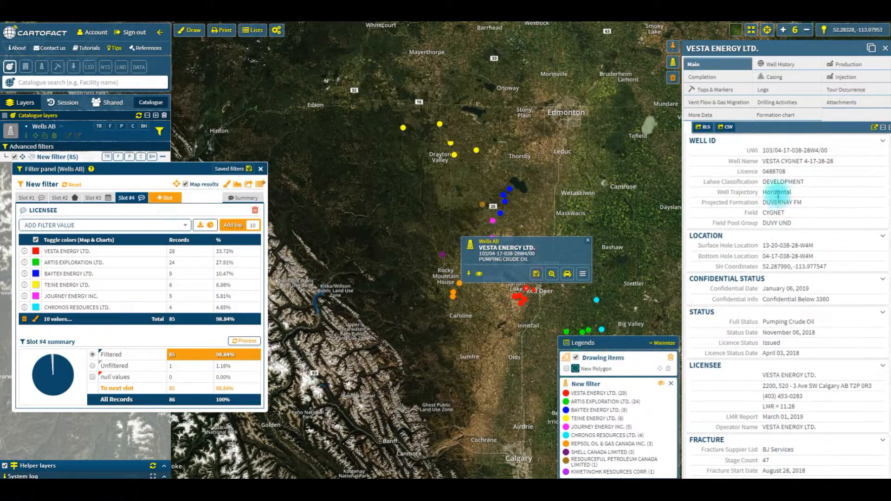
Review the Vesta Energy well's history, production, completion and casing data, and close its details.
click(799, 67)
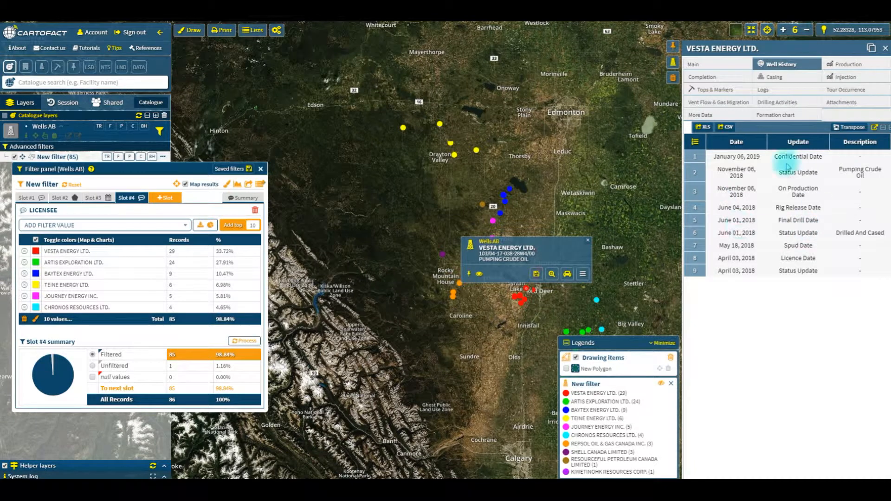
click(855, 71)
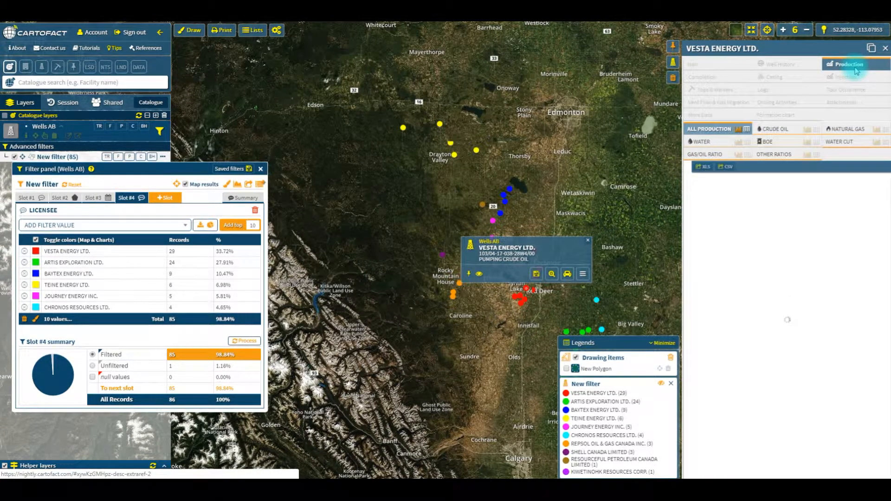
mouse_move(855, 292)
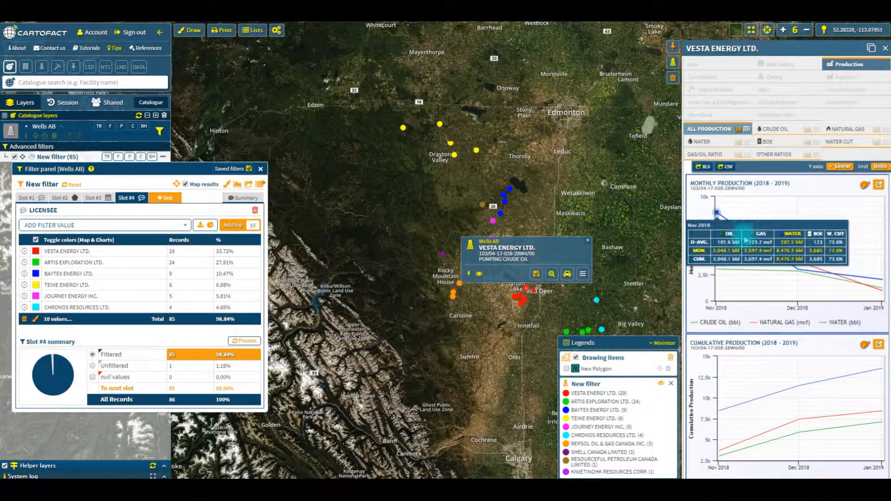
click(719, 76)
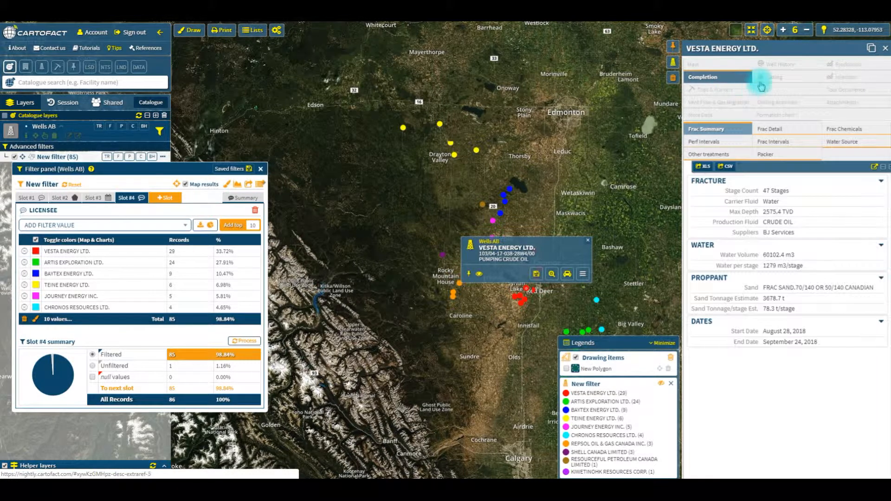
click(788, 78)
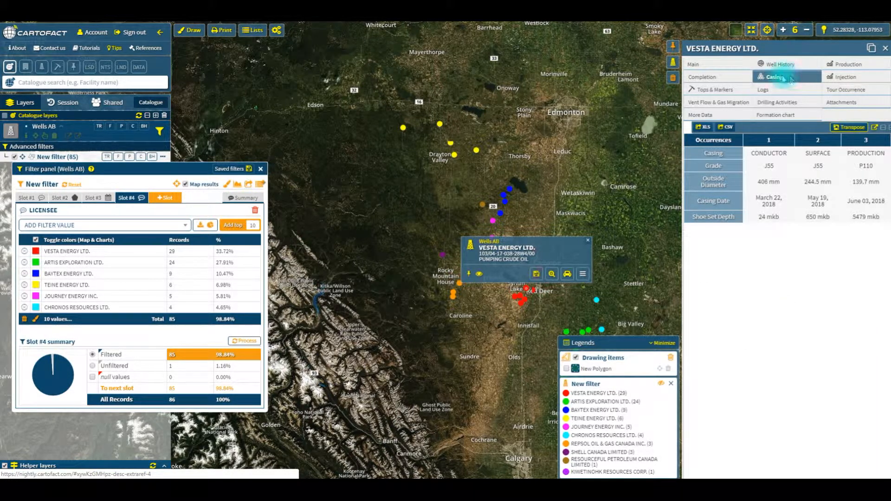
click(885, 48)
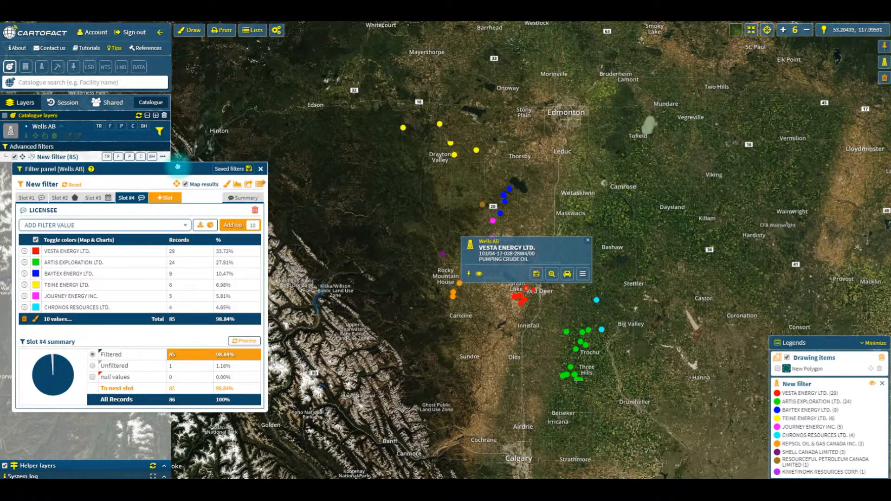
Move the Filter panel slightly lower, clear of the New filter entry in the layer list.
drag(178, 167, 174, 182)
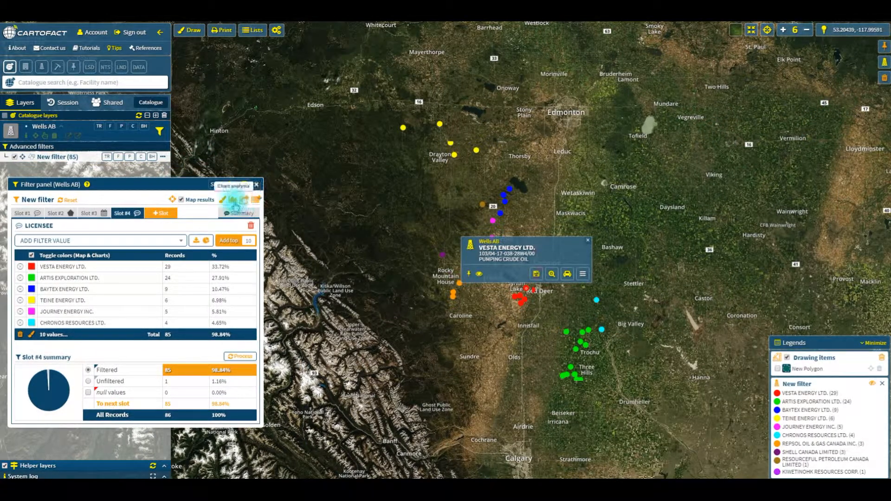